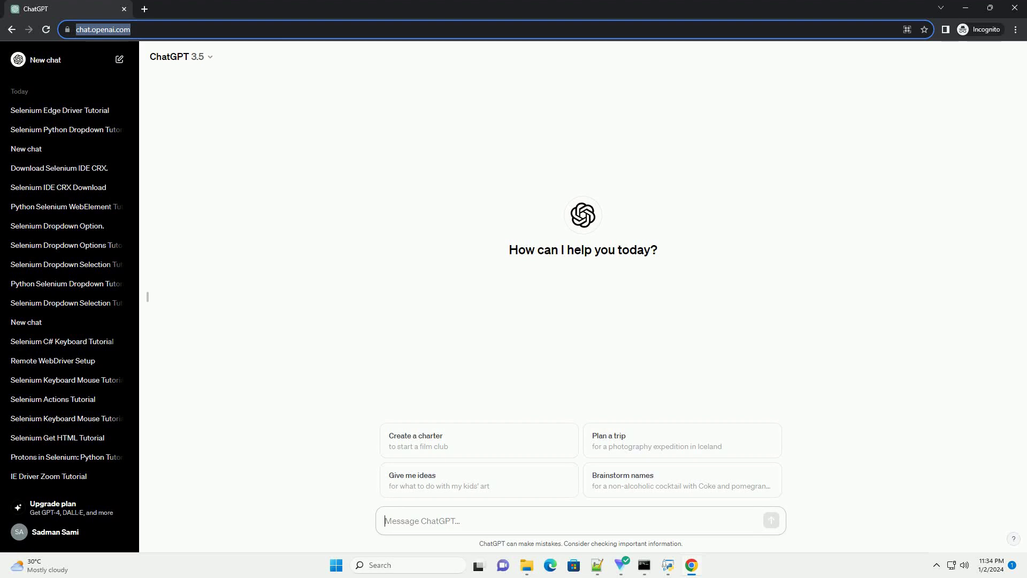
text(write an informative tutorial about automatic download of appropriate chromedriver for selenium)
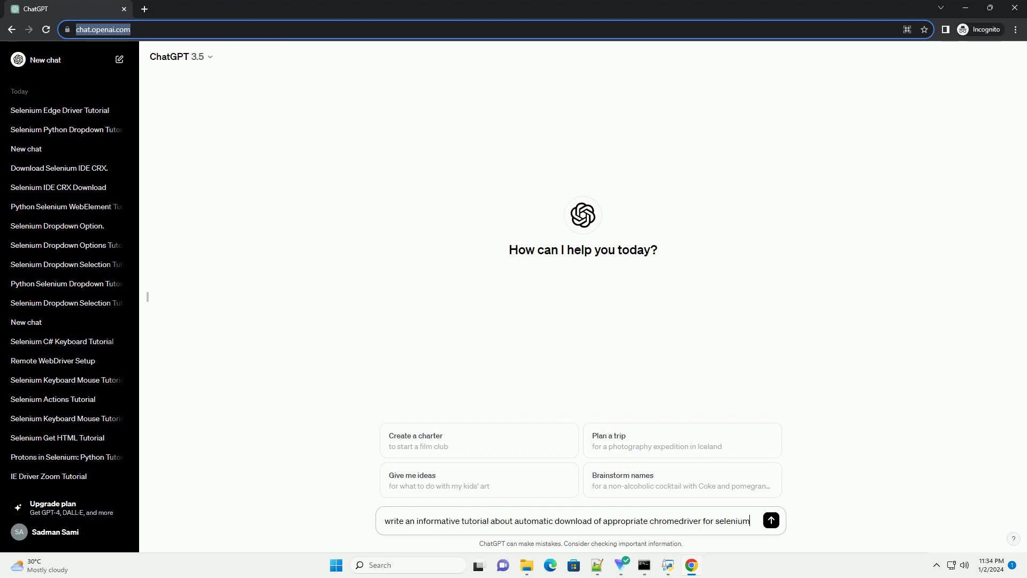
text( in python with code example)
Send the prompt asking for the chromedriver auto-download tutorial in Python with a code example
key(Return)
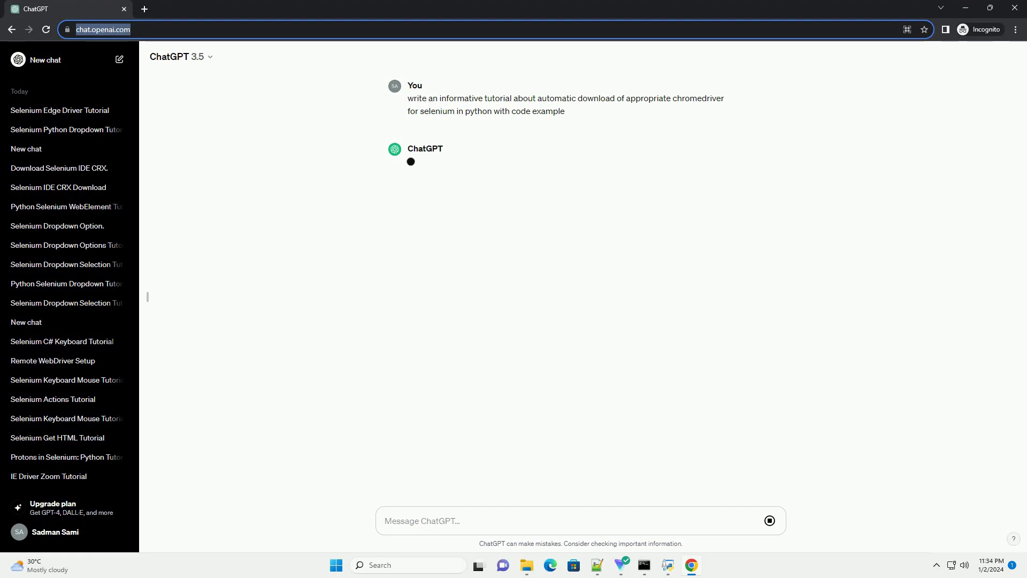